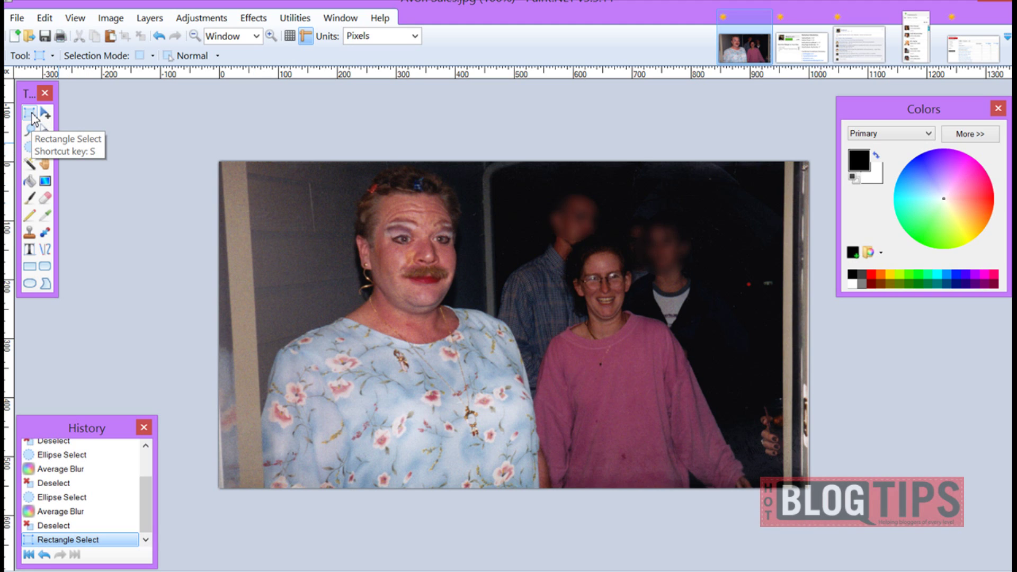
Ellipse-select the pink-sweater woman's face, apply Average Blur at radius 7, then deselect.
click(30, 151)
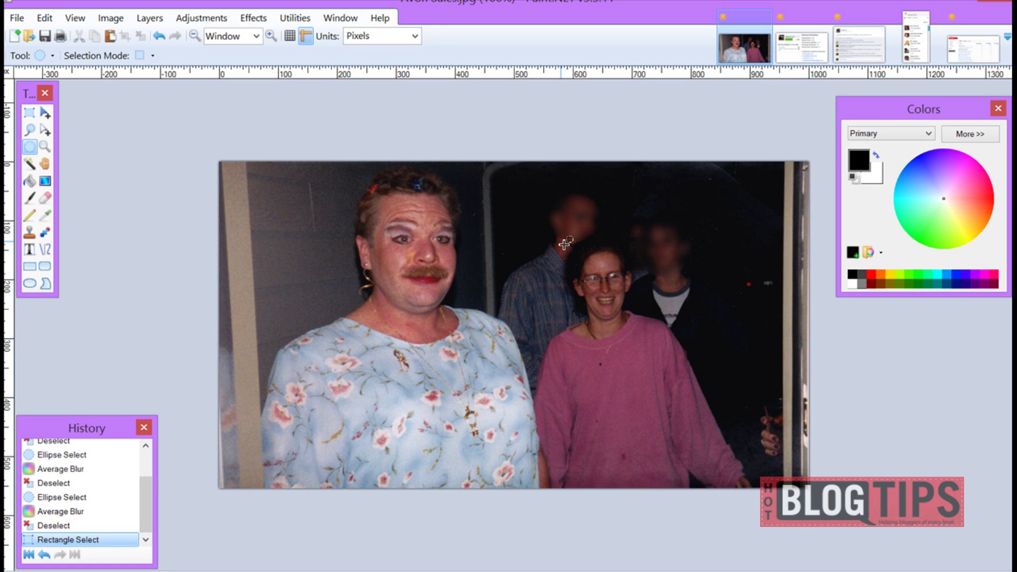
drag(560, 240, 647, 324)
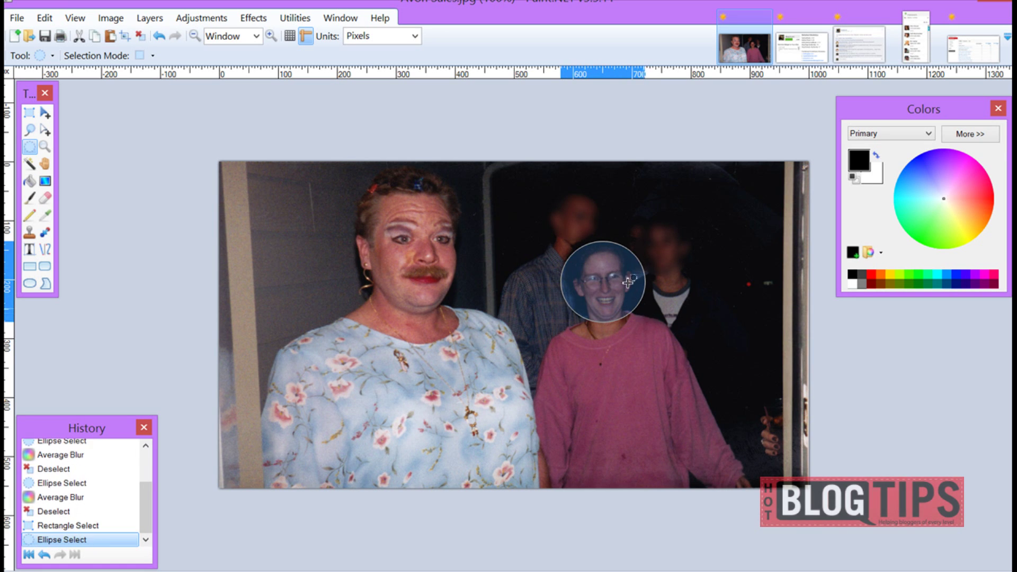
click(257, 20)
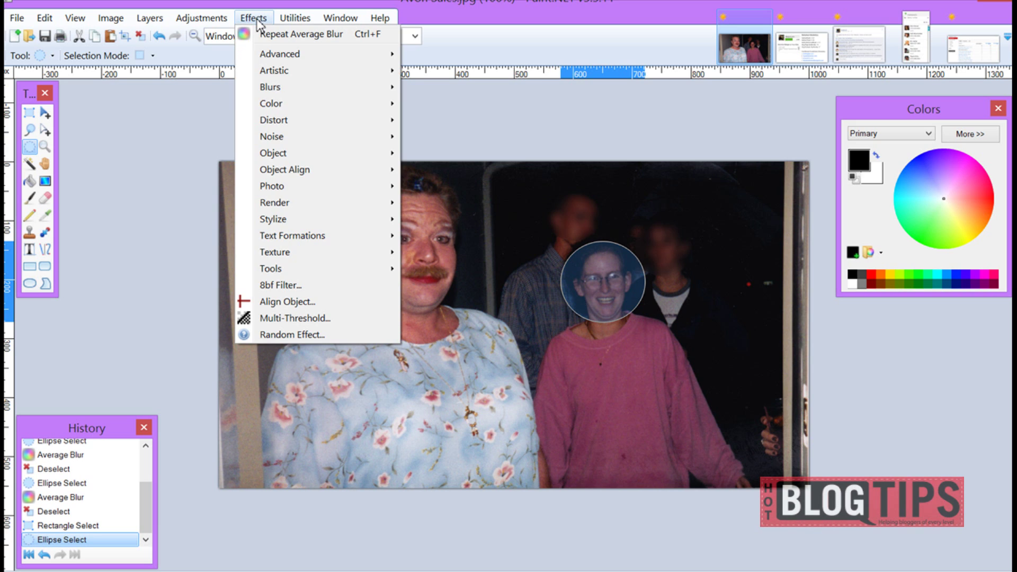
mouse_move(279, 91)
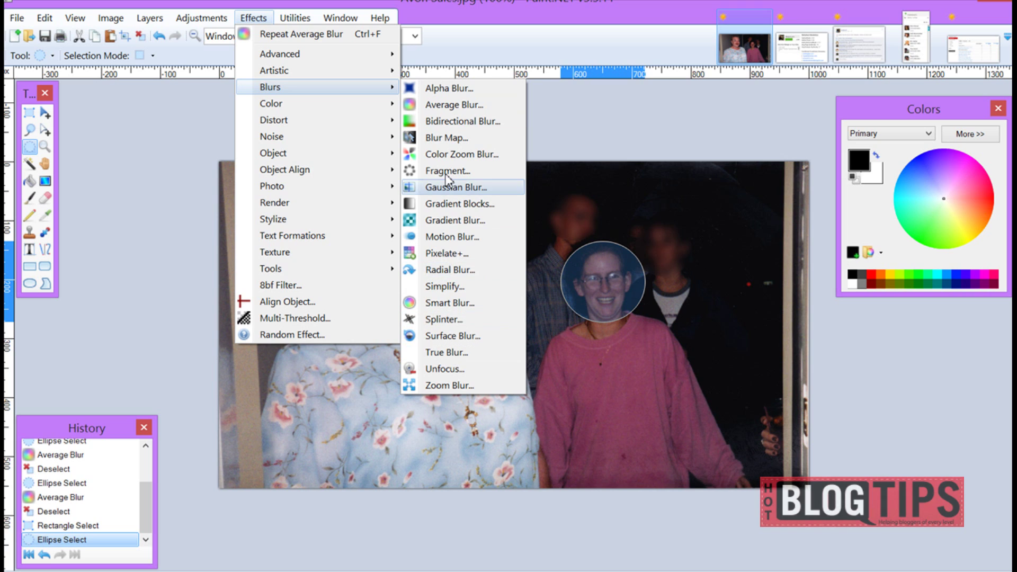
click(454, 105)
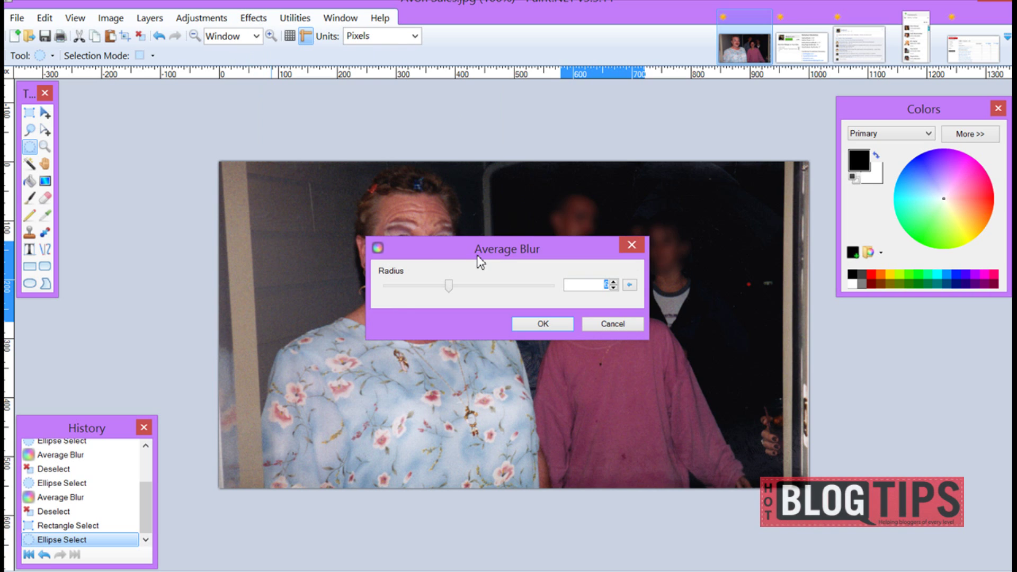
drag(479, 261, 145, 122)
drag(212, 133, 237, 140)
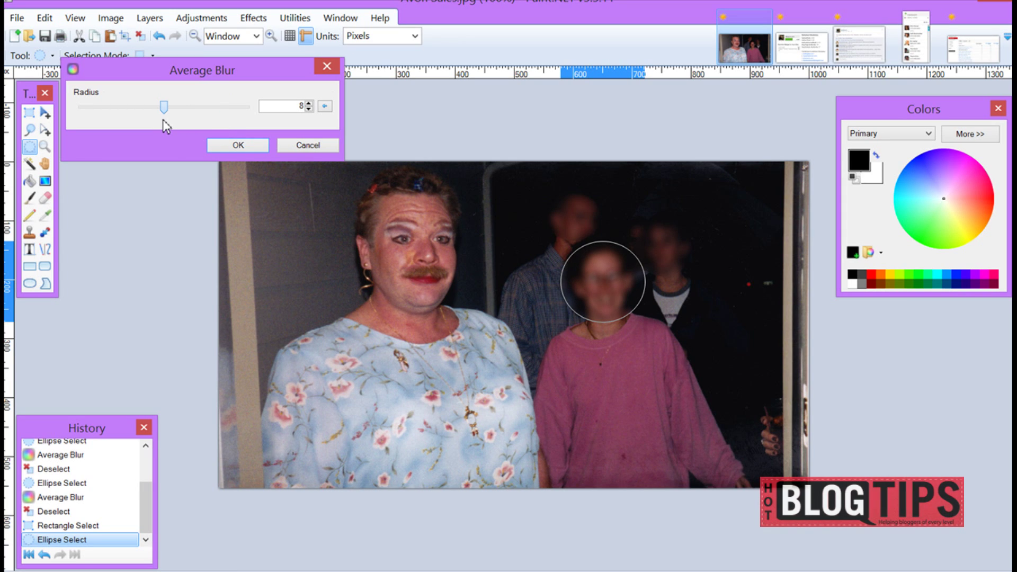
drag(166, 126, 161, 125)
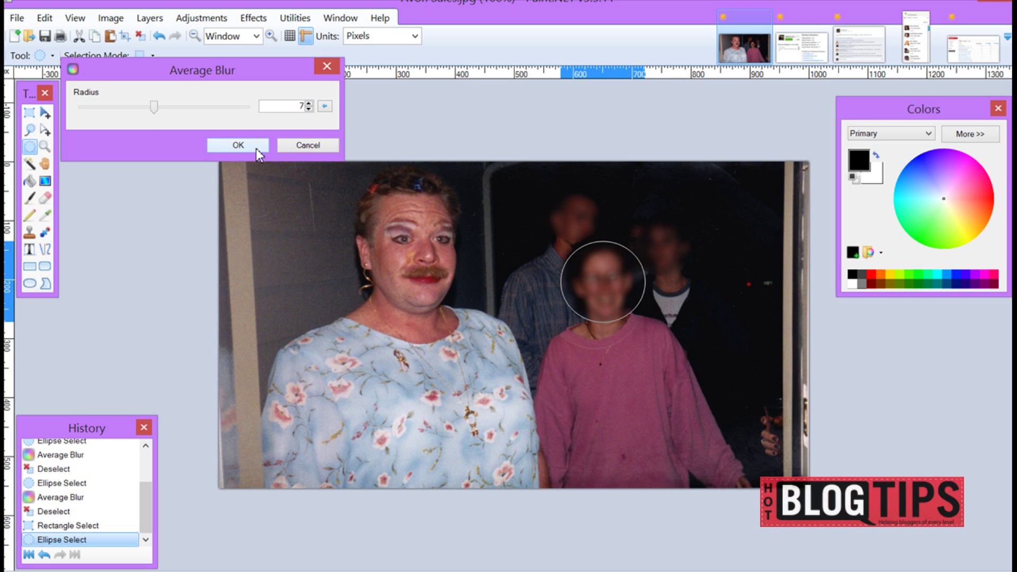
click(238, 146)
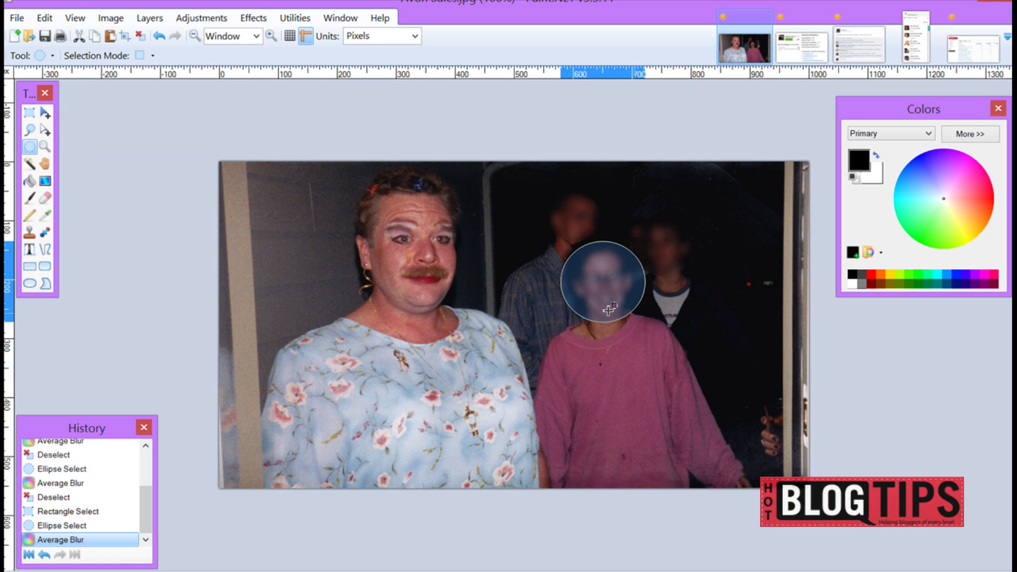
click(140, 36)
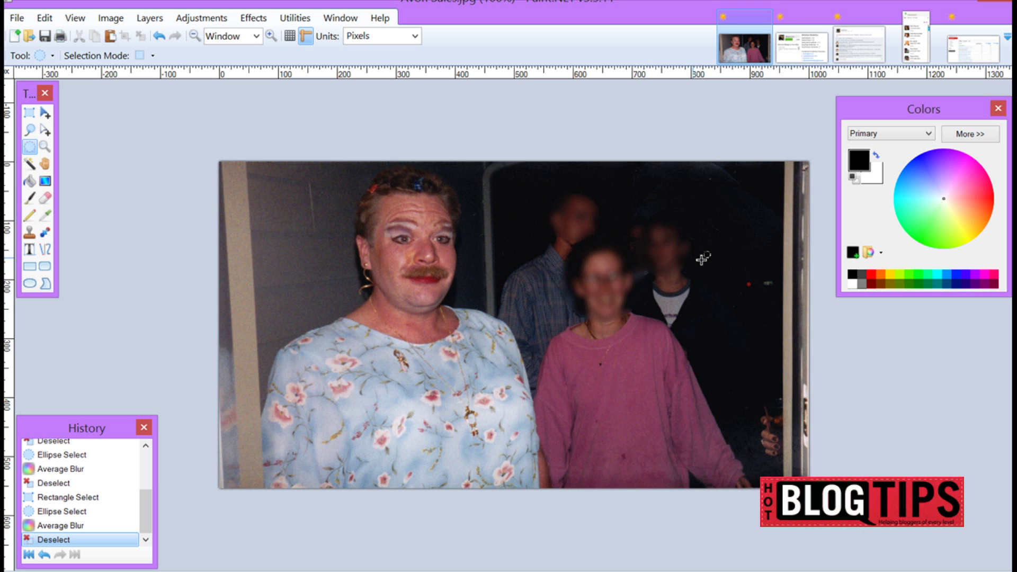
Switch to the YouTube subscribers engagement report screenshot.
click(965, 55)
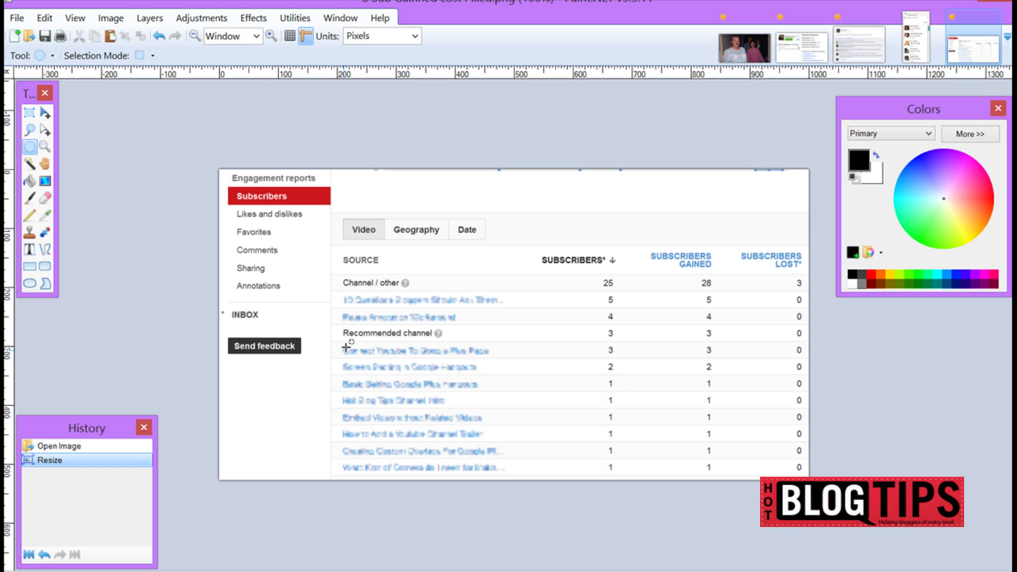
Rectangle-select the video title below Recommended channel, apply Average Blur, and deselect.
click(29, 114)
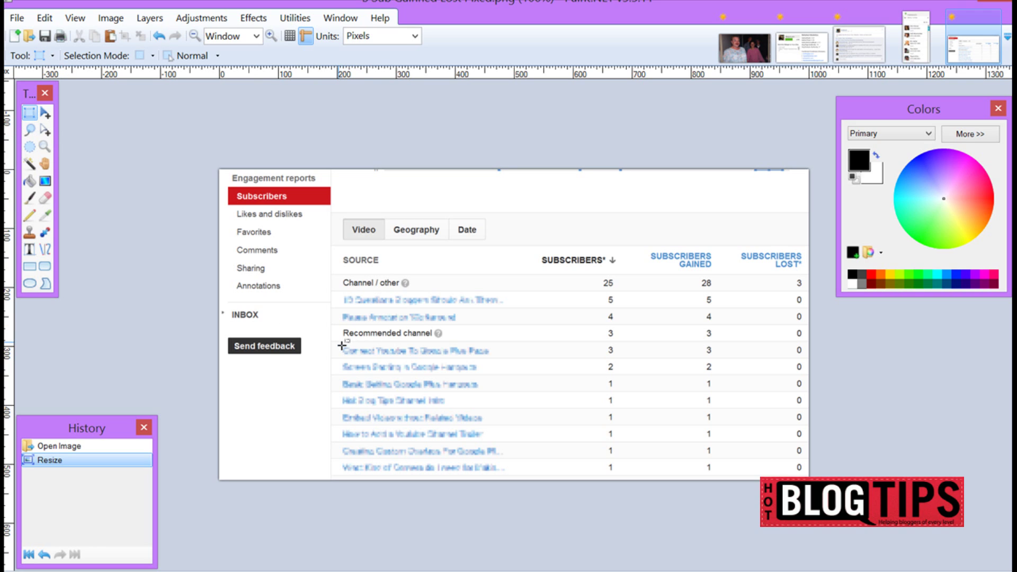
drag(341, 345, 493, 356)
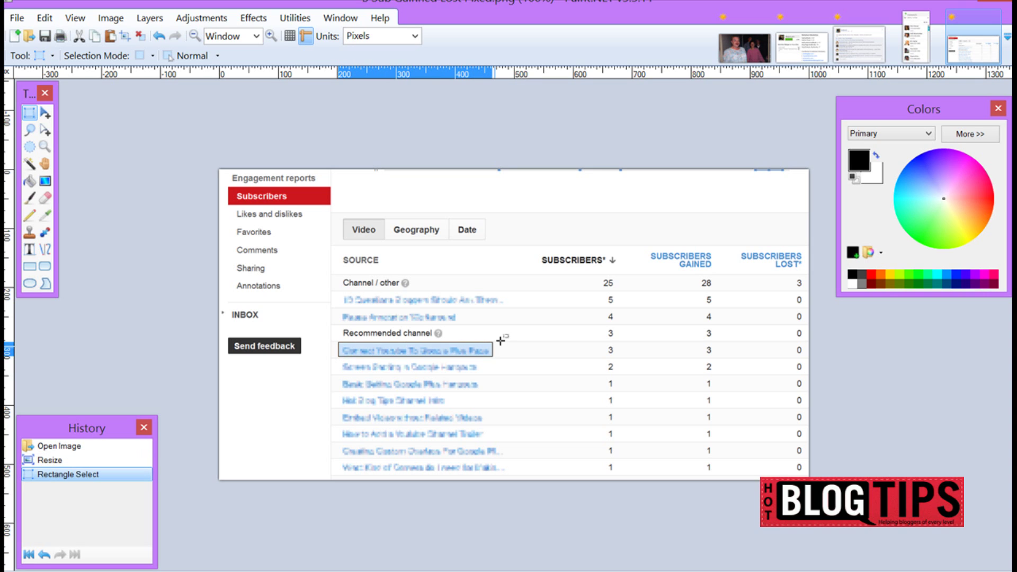
click(254, 17)
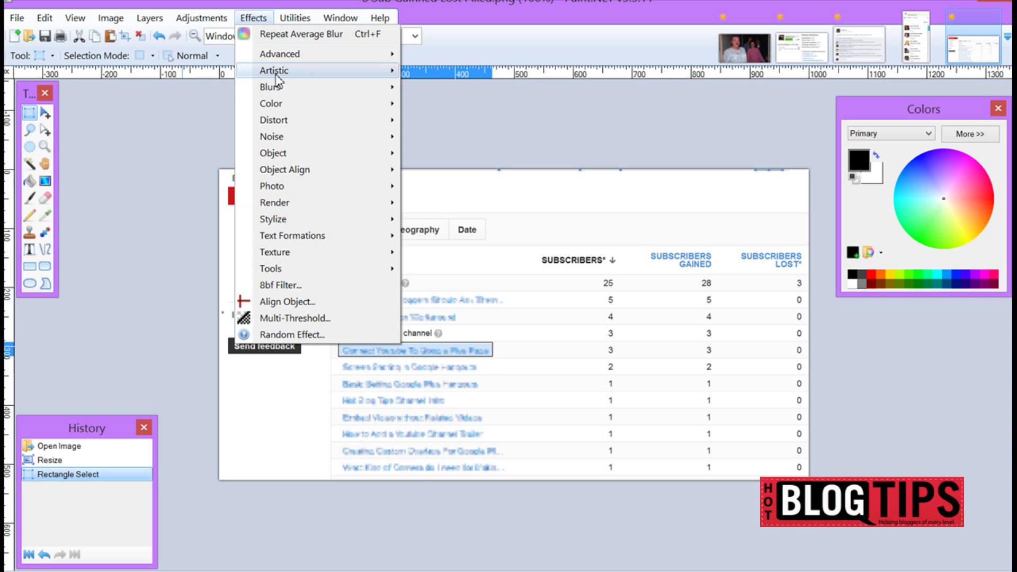
mouse_move(277, 88)
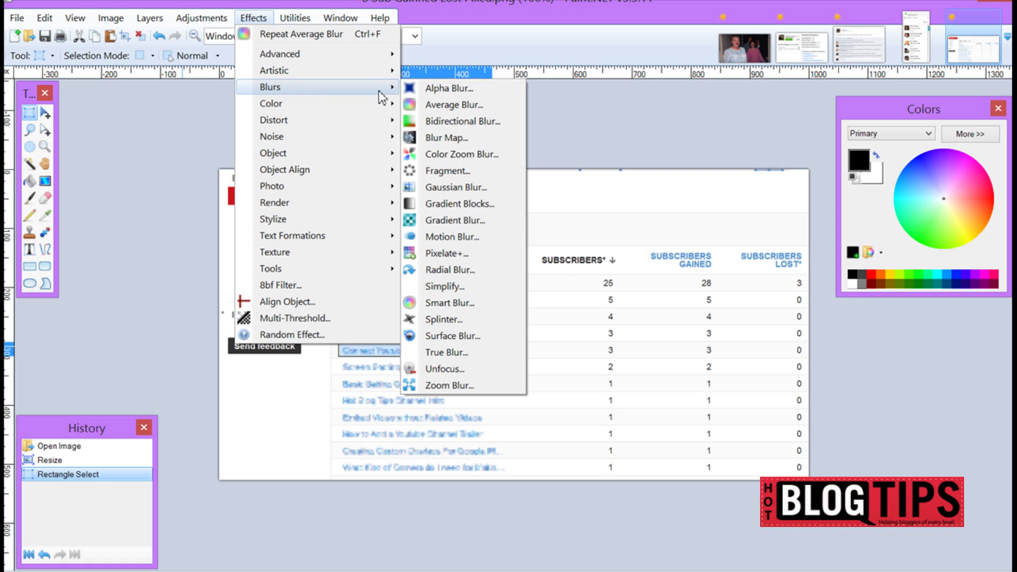
click(430, 103)
drag(477, 254, 416, 191)
click(475, 260)
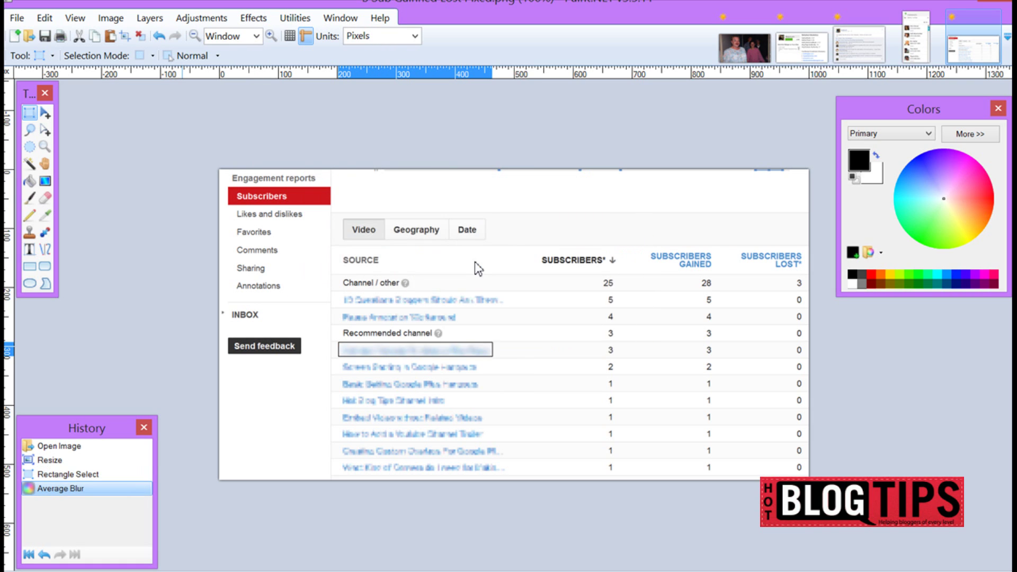
click(143, 38)
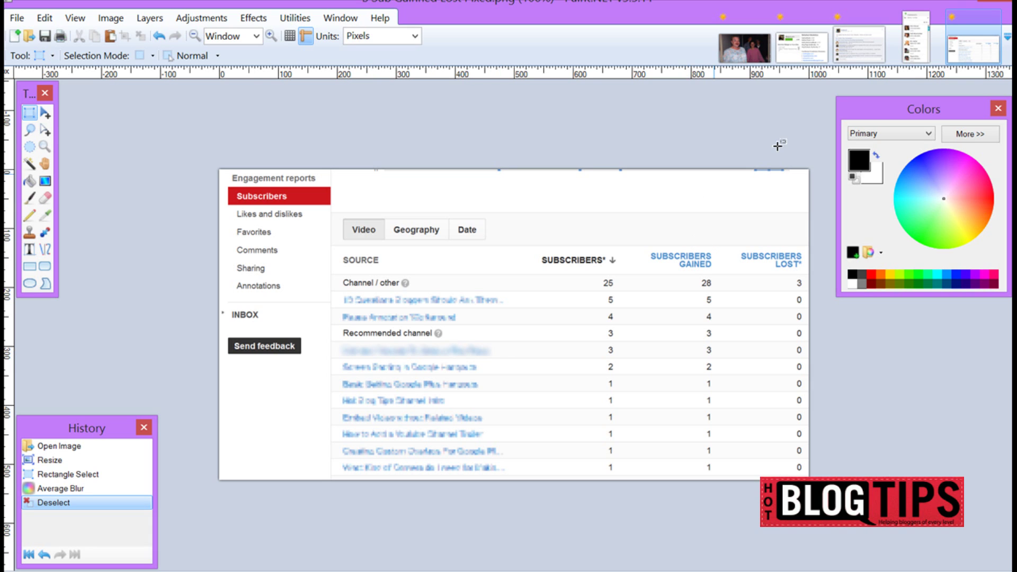
Go via the Hangouts contacts image to the Facebook post screenshot.
click(909, 58)
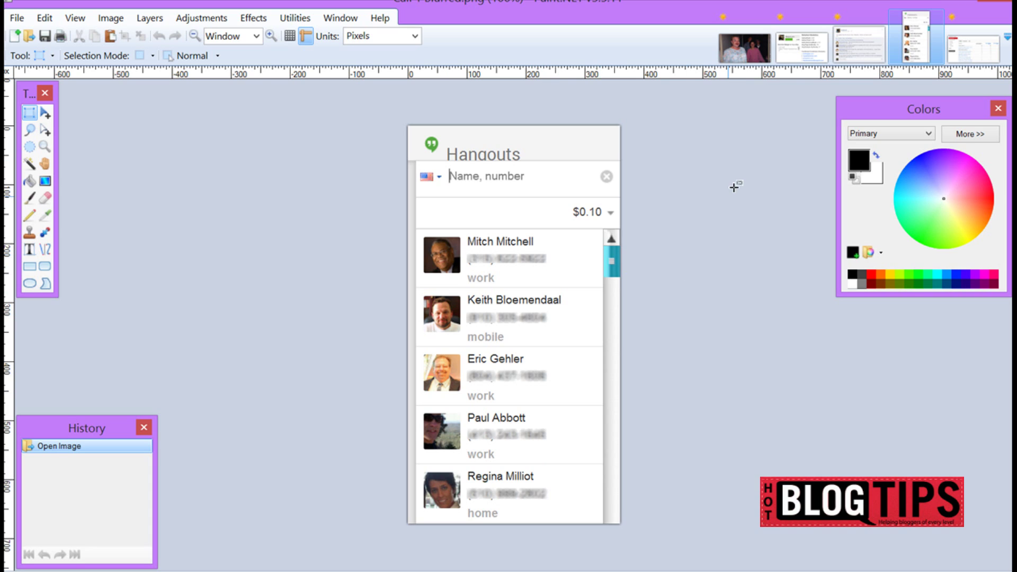
click(859, 47)
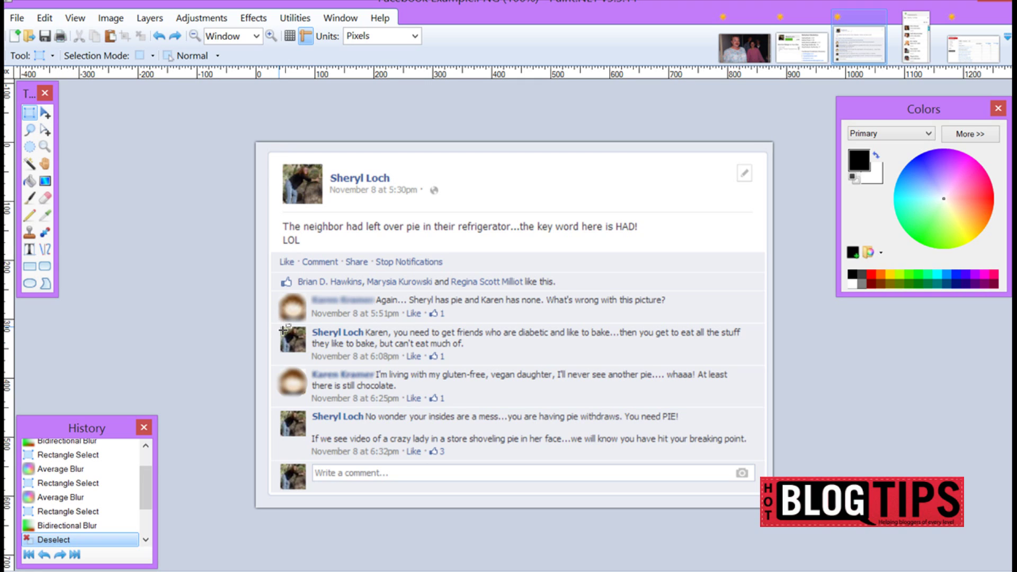
Apply Average Blur to the profile photo beside the second reply.
drag(281, 328, 307, 354)
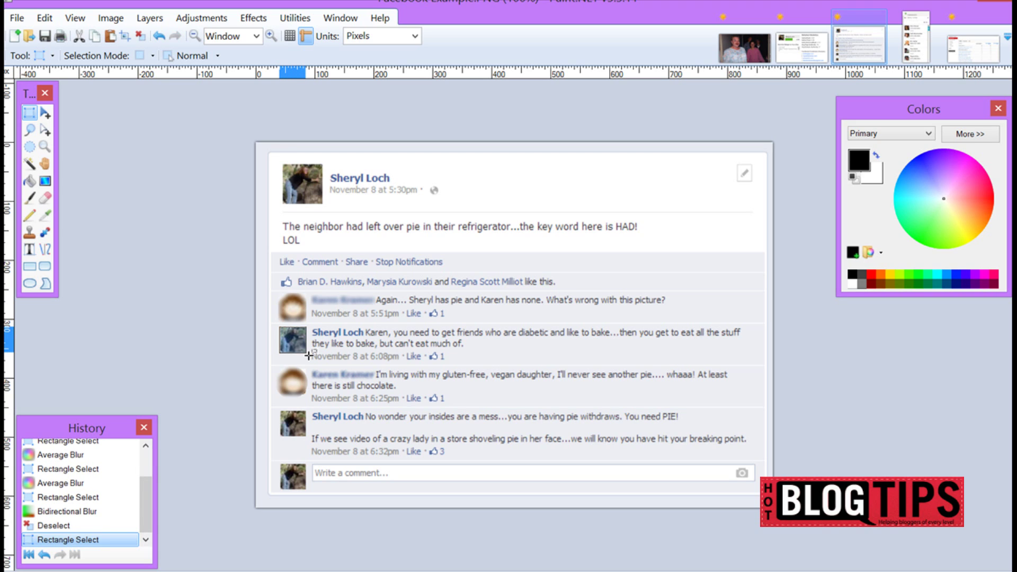
click(253, 18)
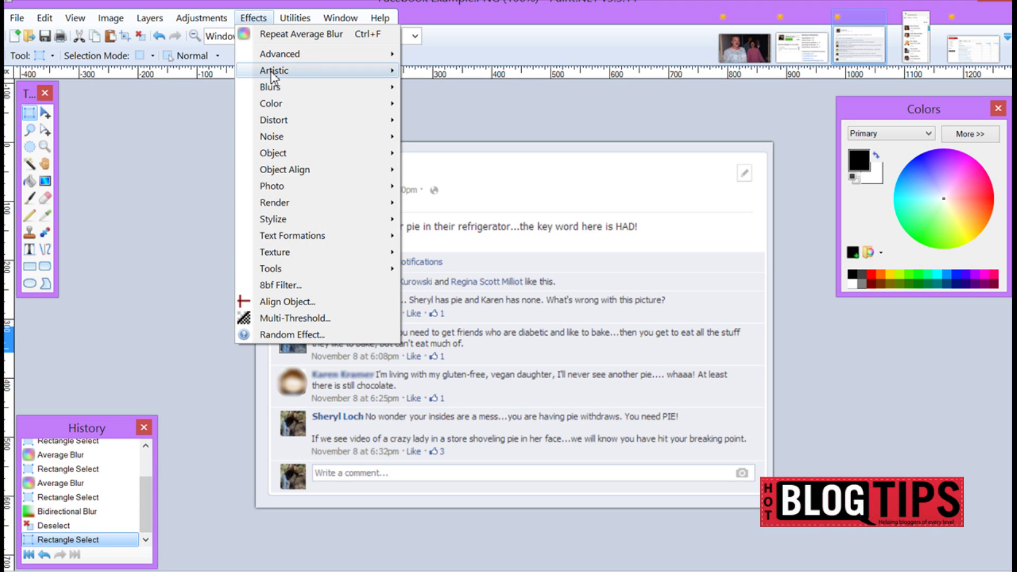
mouse_move(274, 88)
click(416, 103)
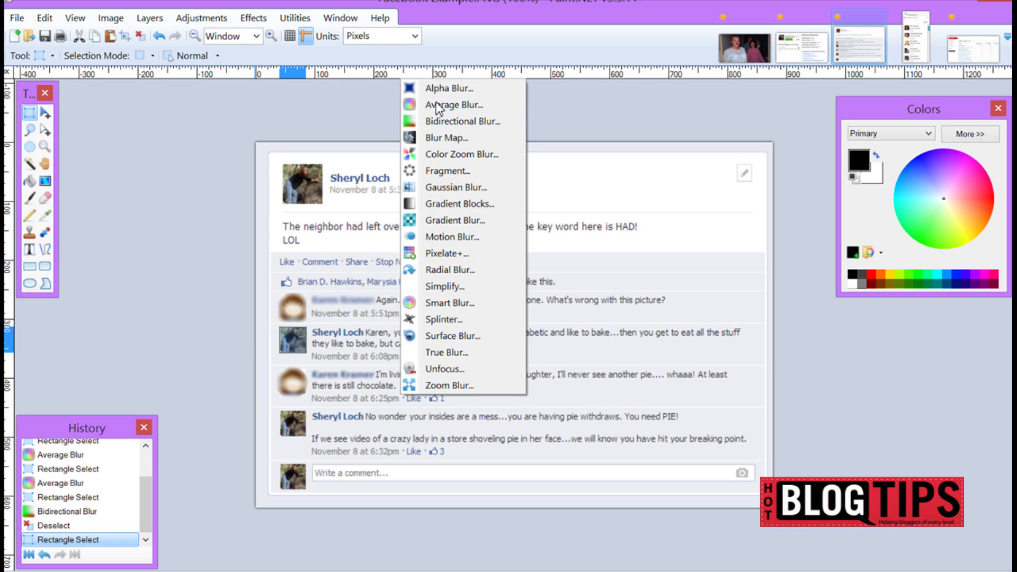
drag(303, 125, 229, 97)
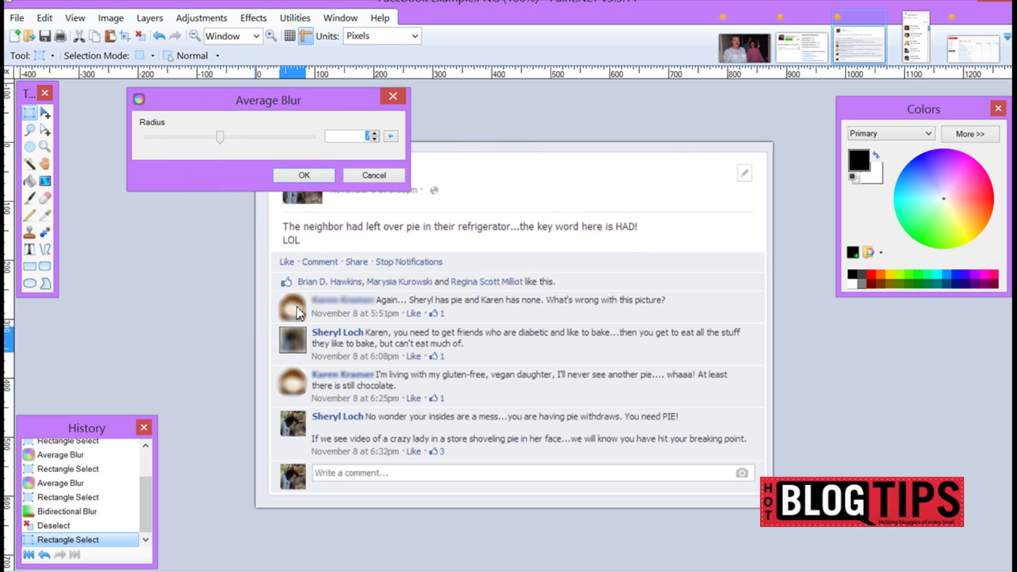
click(307, 173)
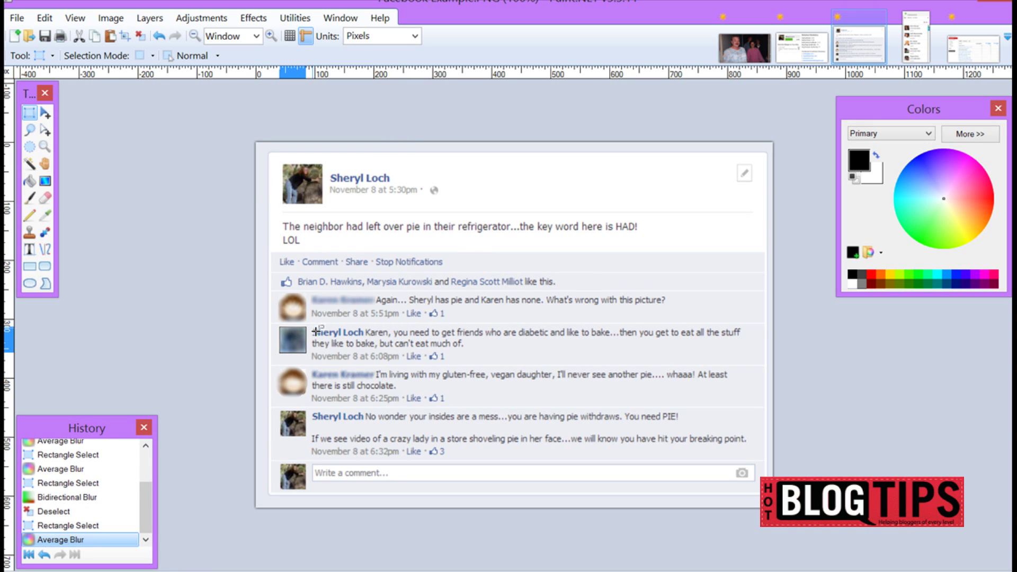
Average-blur the second reply commenter's name, then move to the Author Rank screenshot.
drag(312, 326, 365, 338)
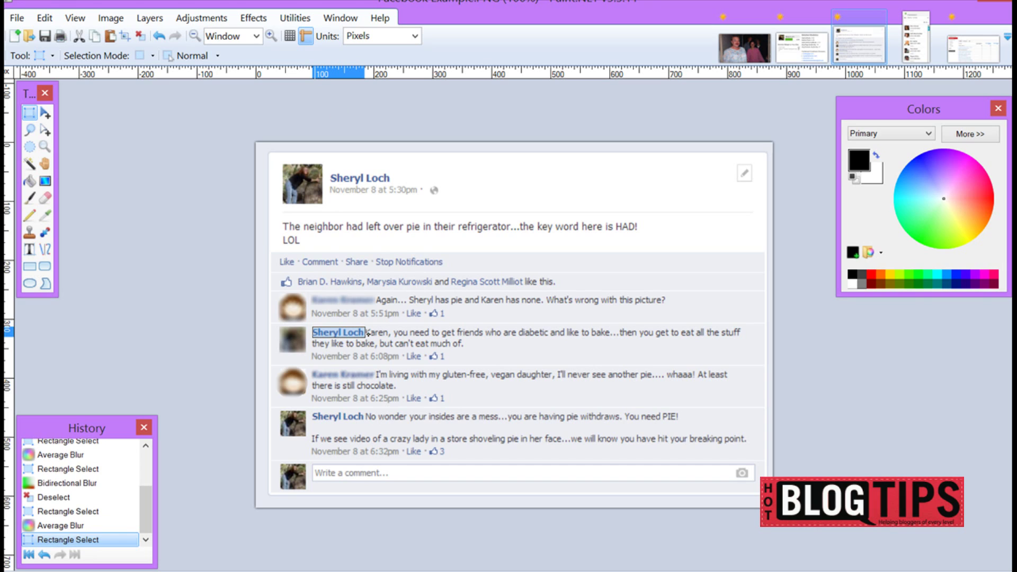
click(254, 20)
mouse_move(276, 86)
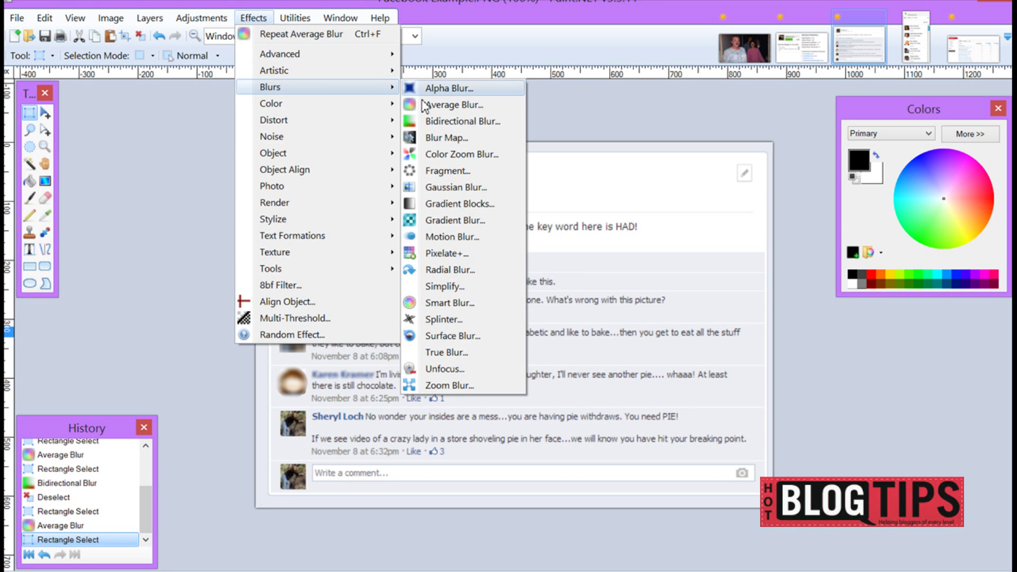
click(423, 106)
click(550, 325)
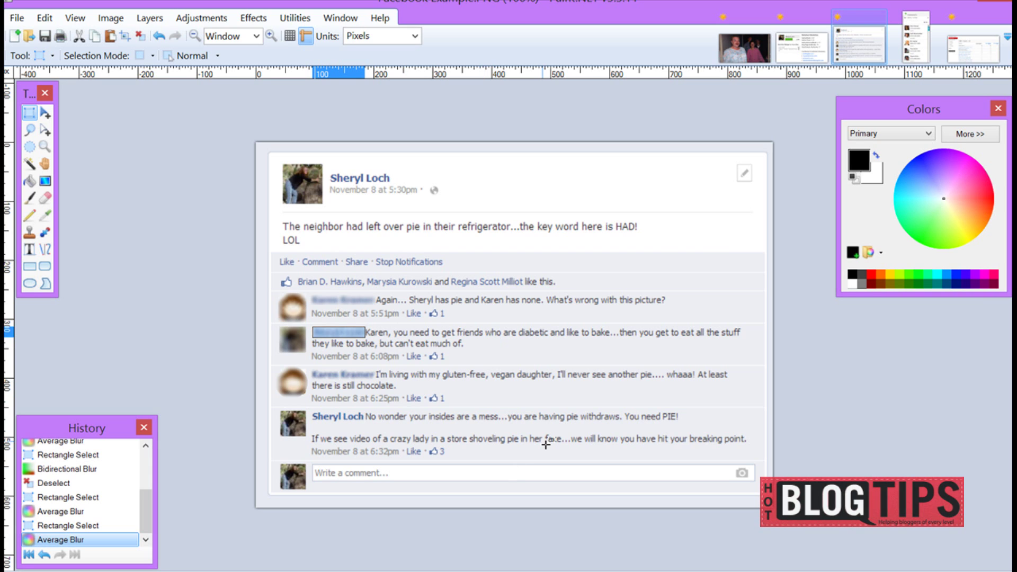
click(788, 47)
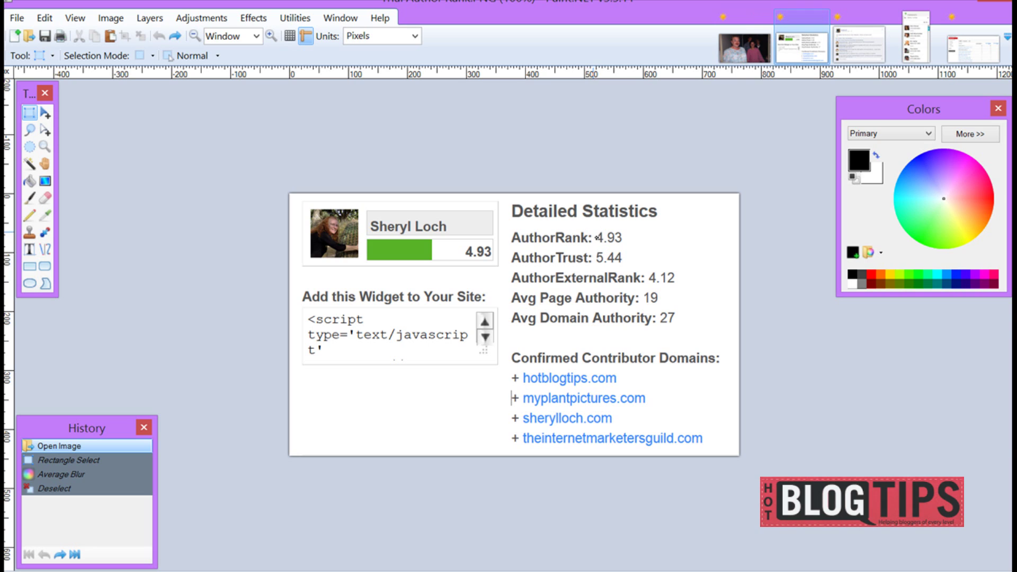
Rectangle-select the AuthorRank value 4.93, apply Average Blur, and clear the selection.
drag(594, 231, 625, 247)
click(255, 18)
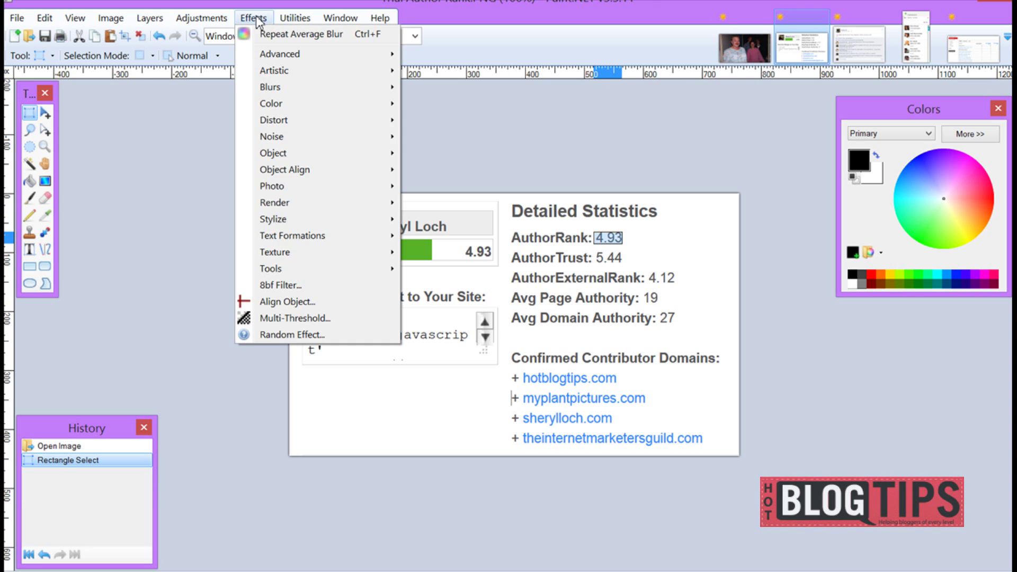
mouse_move(291, 85)
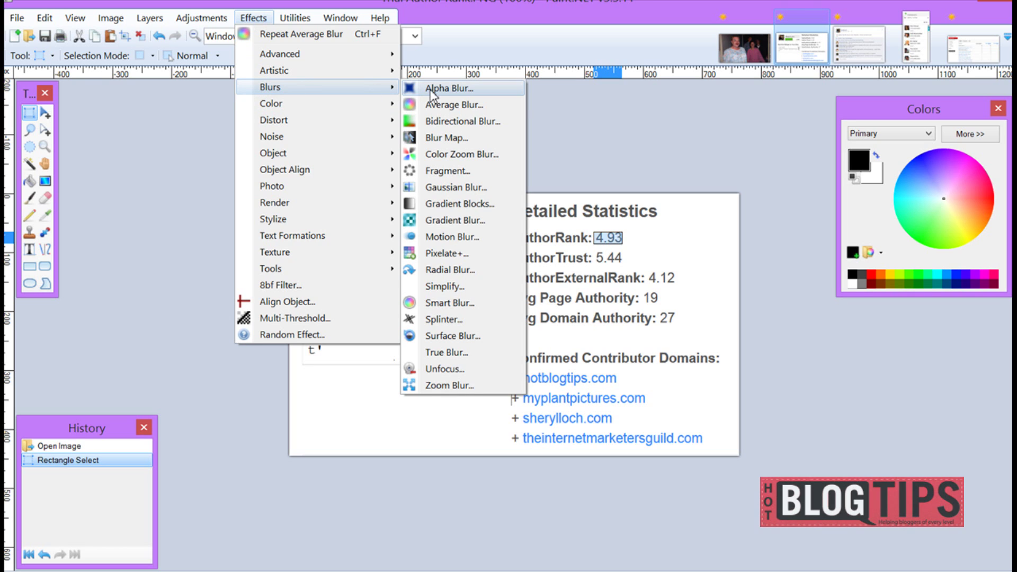
click(440, 105)
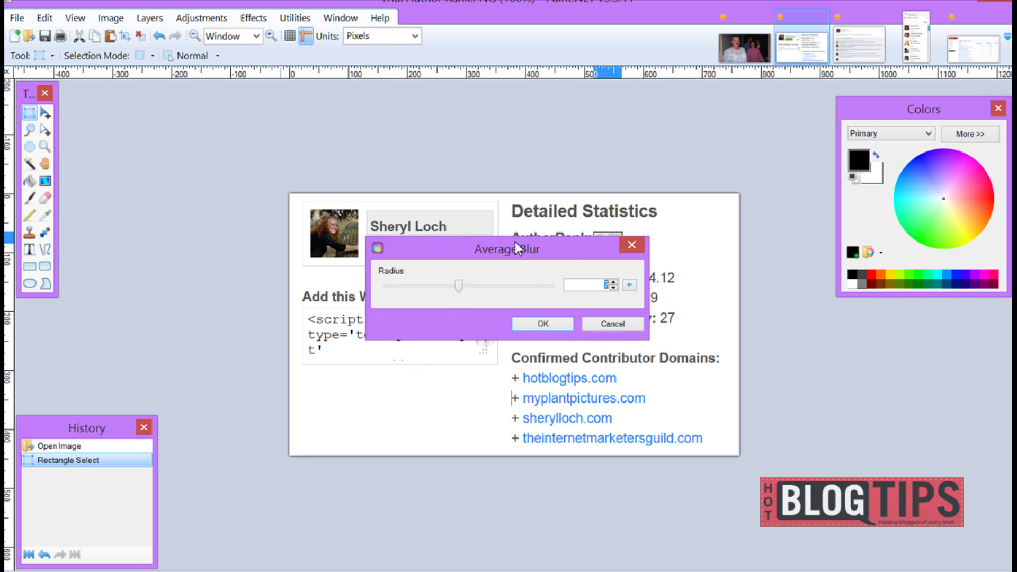
drag(517, 248, 316, 107)
click(373, 195)
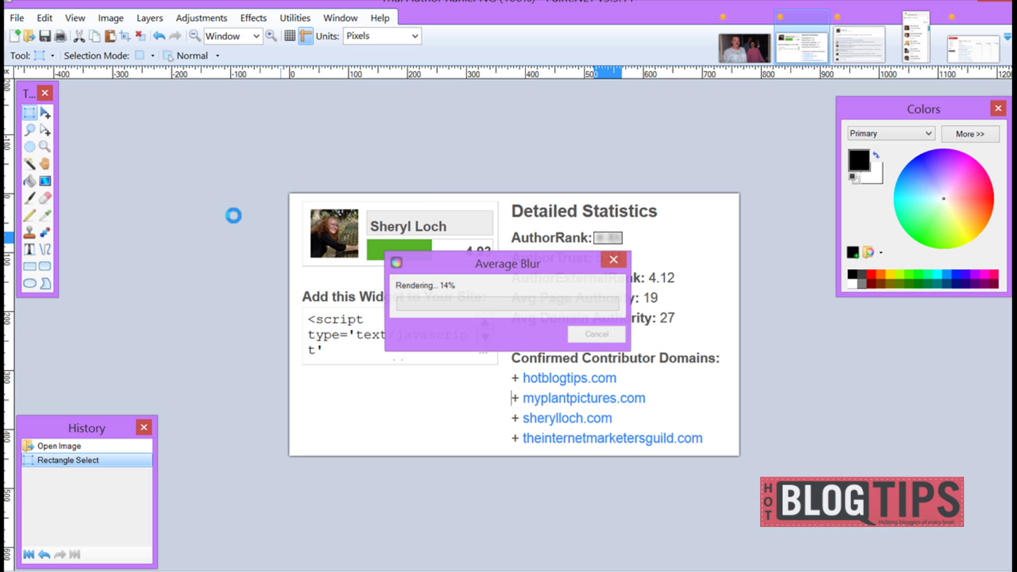
click(255, 21)
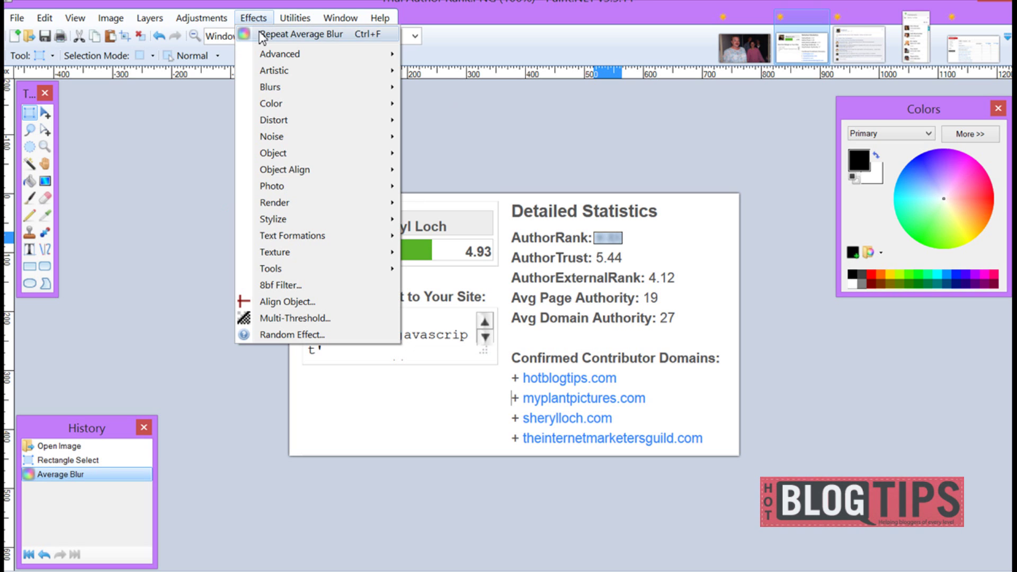
mouse_move(269, 87)
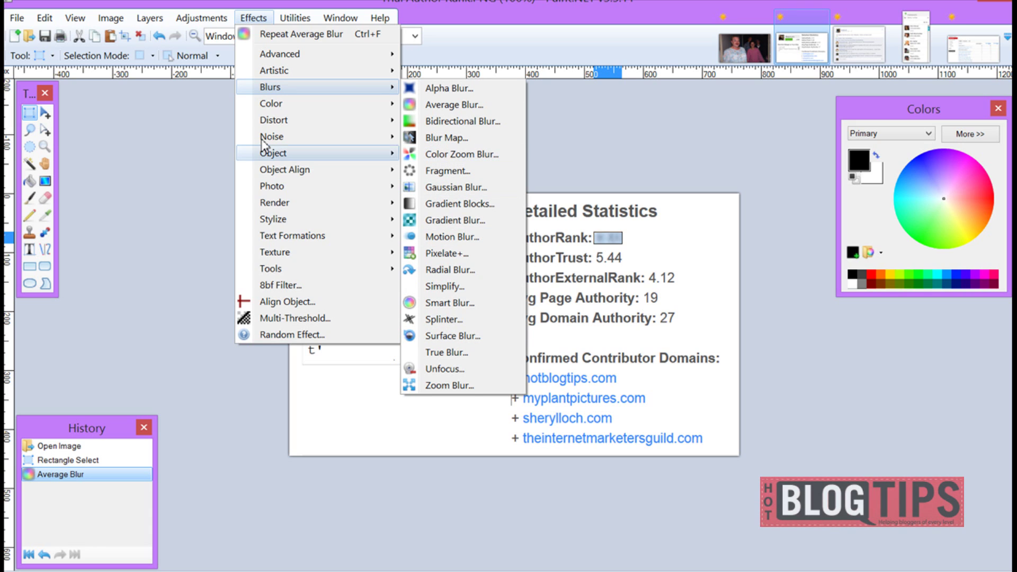
click(186, 156)
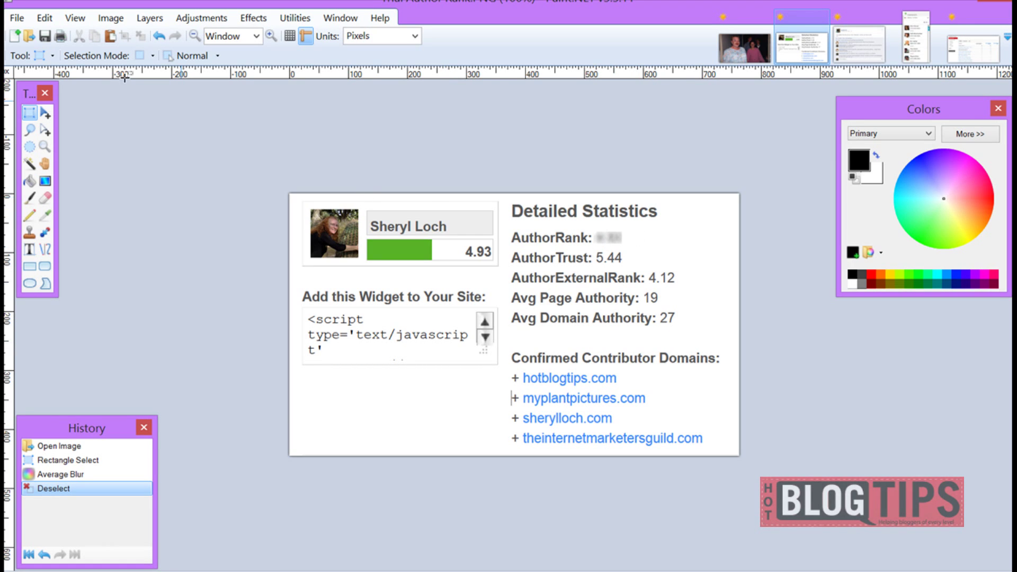
Save the image via Save As as a 32-bit PNG named 'Trial Author Rank 1'.
click(17, 18)
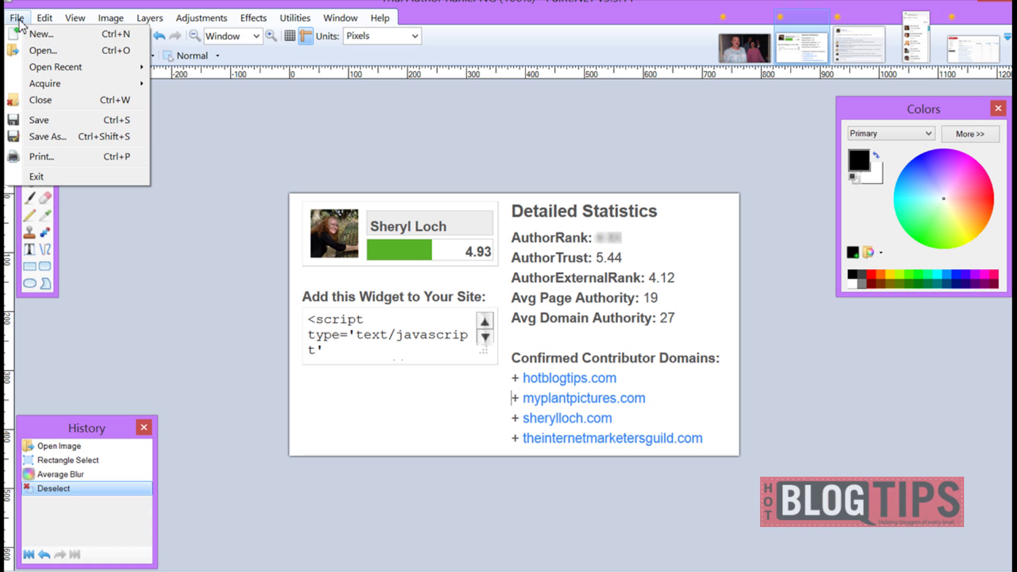
click(42, 138)
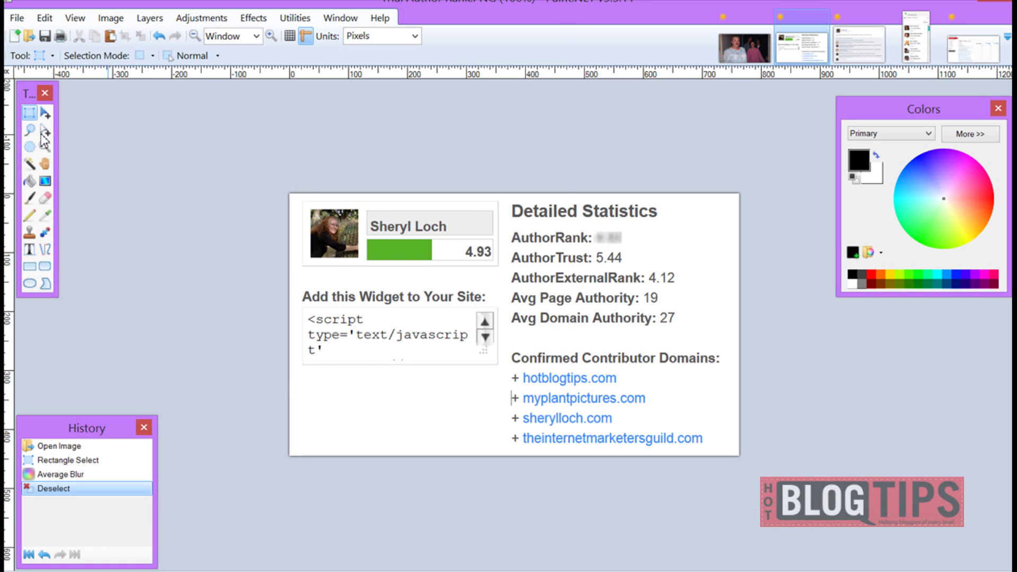
click(185, 311)
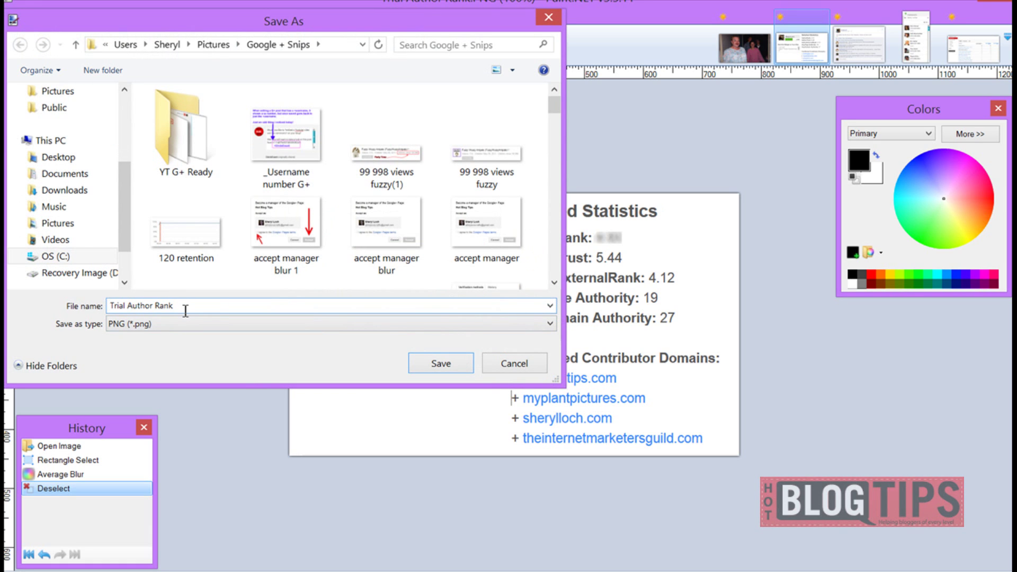
text(1)
click(429, 364)
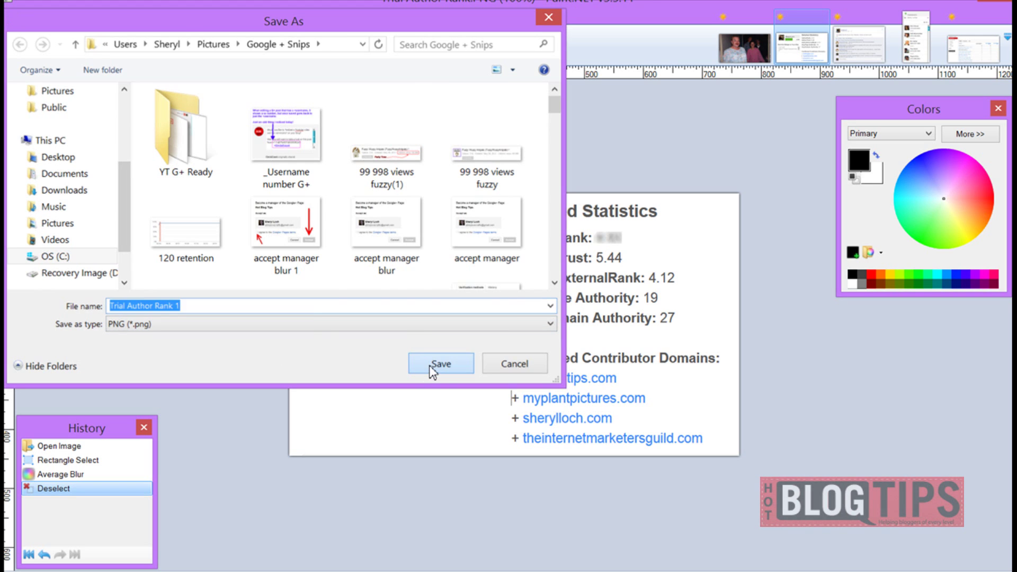
click(722, 438)
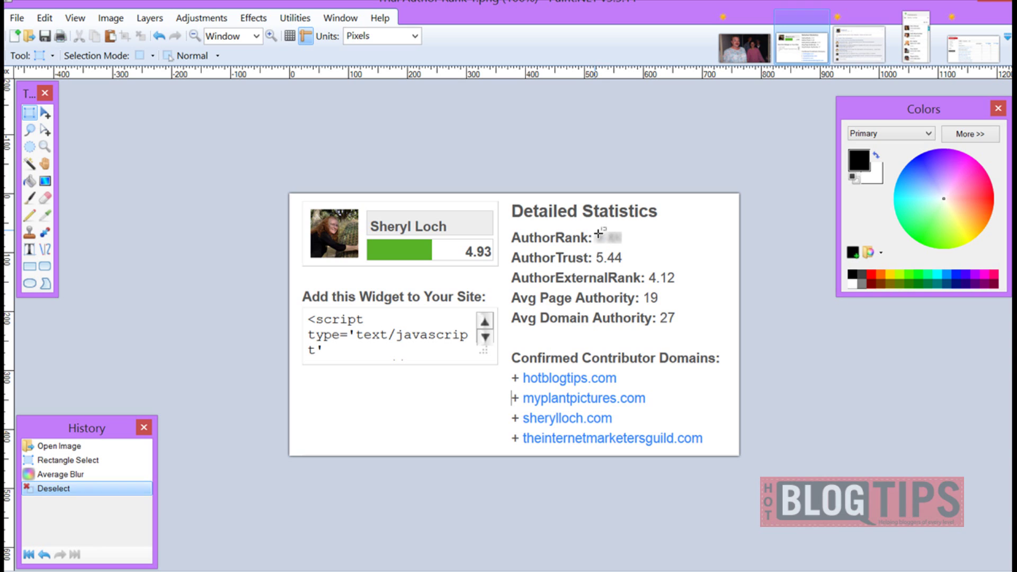
Switch back to the Avon Sales family photo.
click(742, 52)
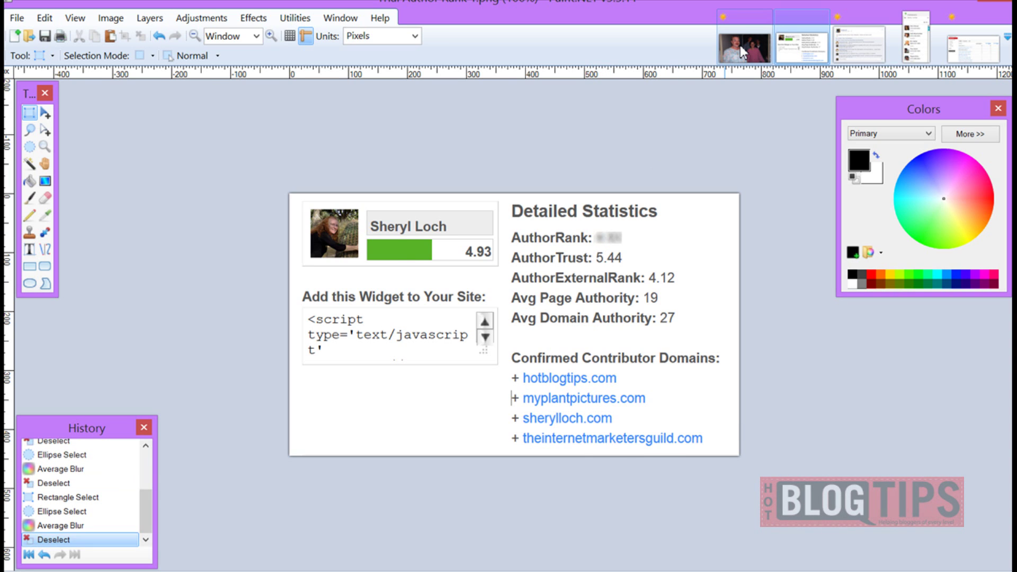